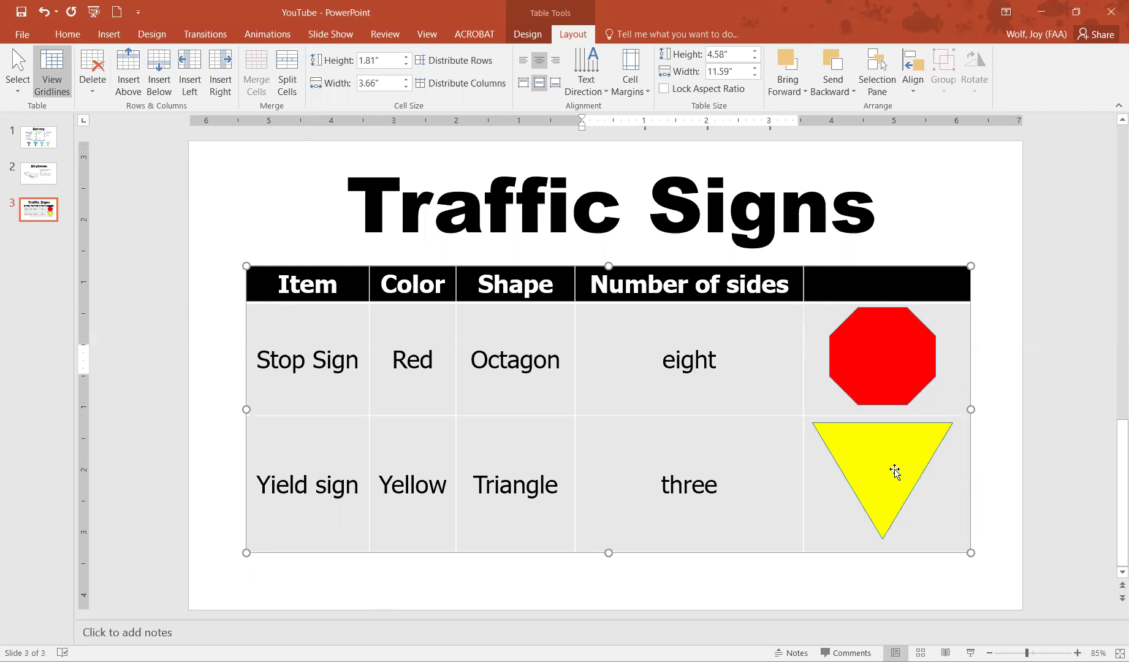
# Select the red octagon and bring up its shortcut menu of shape actions.
pyautogui.rightClick(883, 313)
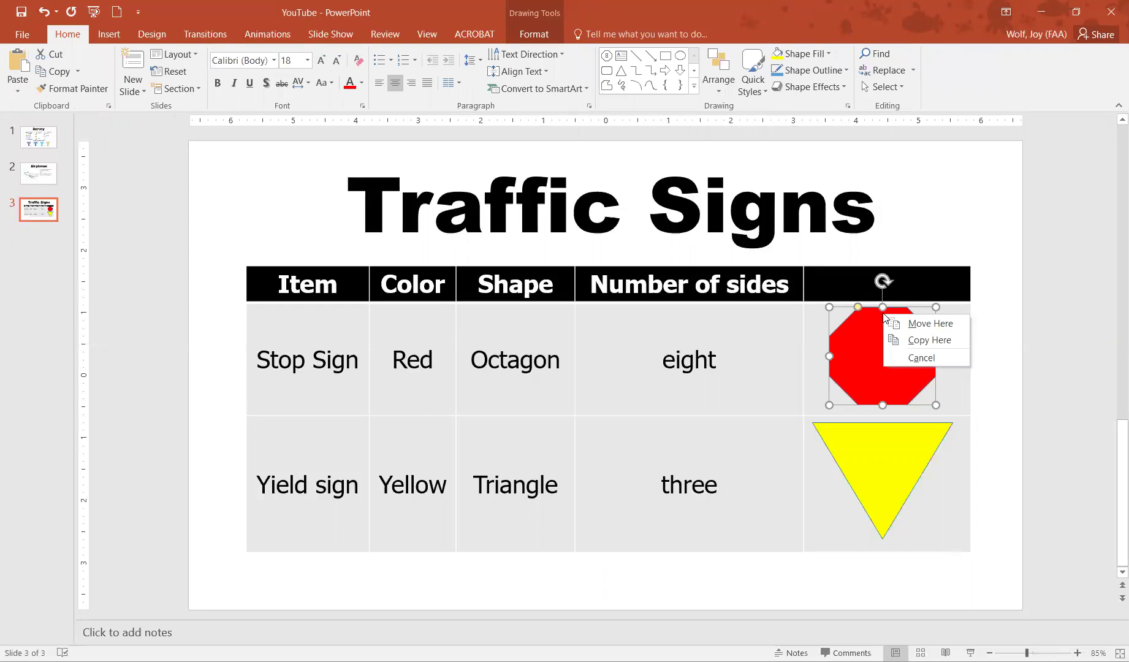
pyautogui.click(995, 325)
pyautogui.click(921, 320)
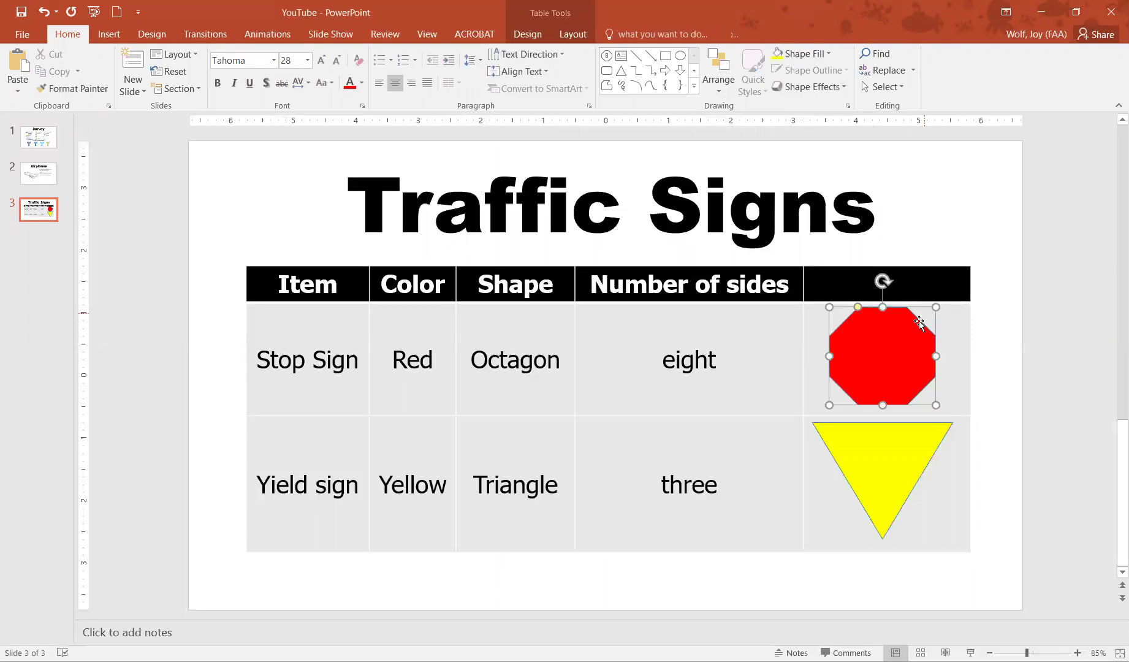
pyautogui.rightClick(920, 320)
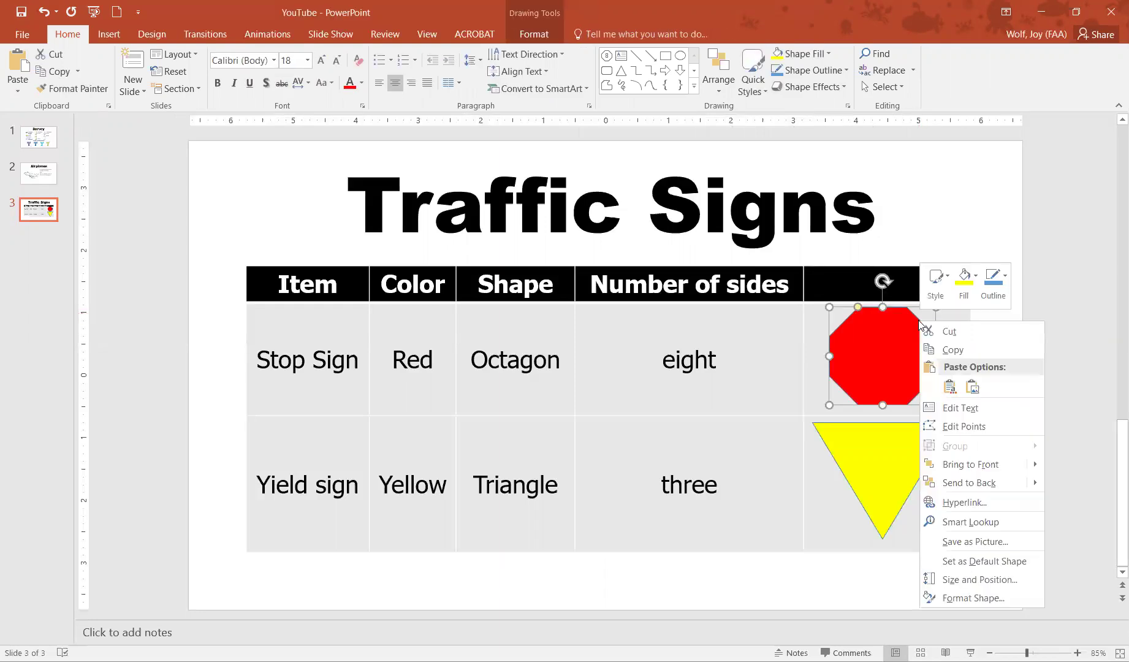
pyautogui.click(865, 350)
pyautogui.rightClick(866, 350)
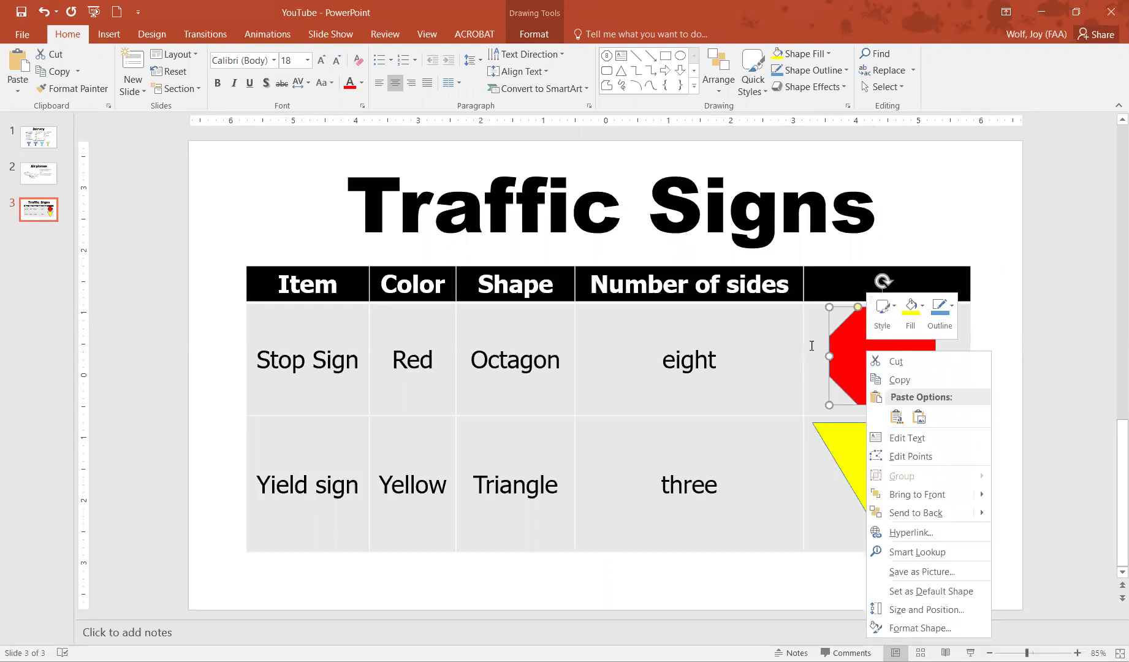
pyautogui.click(838, 345)
pyautogui.click(872, 349)
pyautogui.rightClick(872, 350)
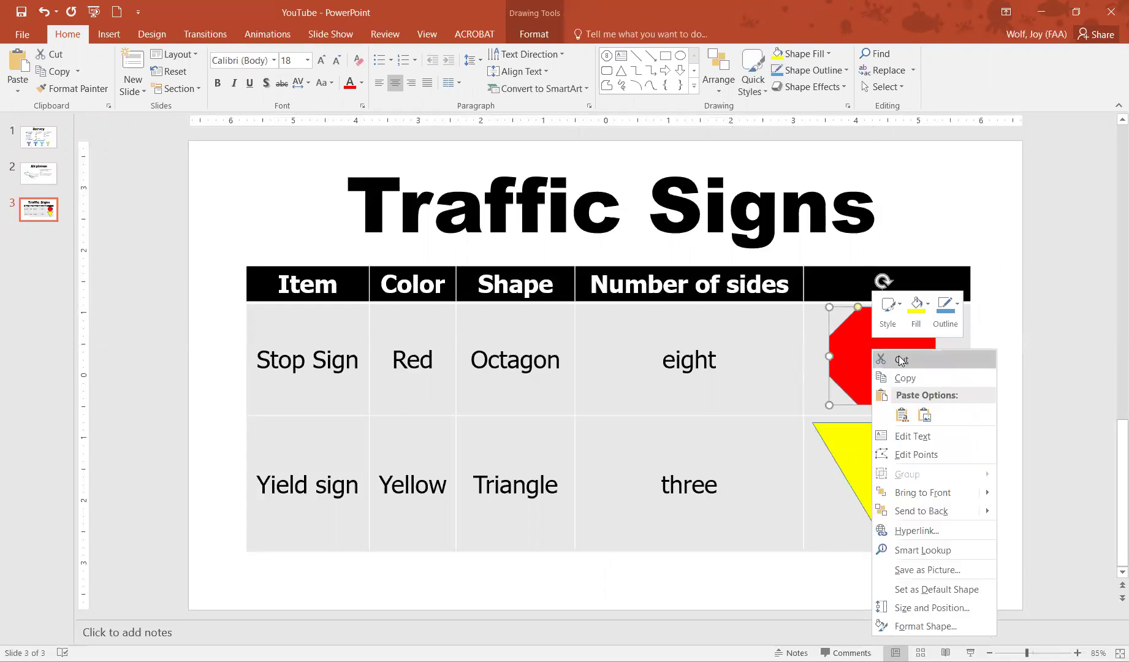
# Show the octagon's Size & Properties settings in the Format Shape pane, where alt text lives.
pyautogui.click(950, 626)
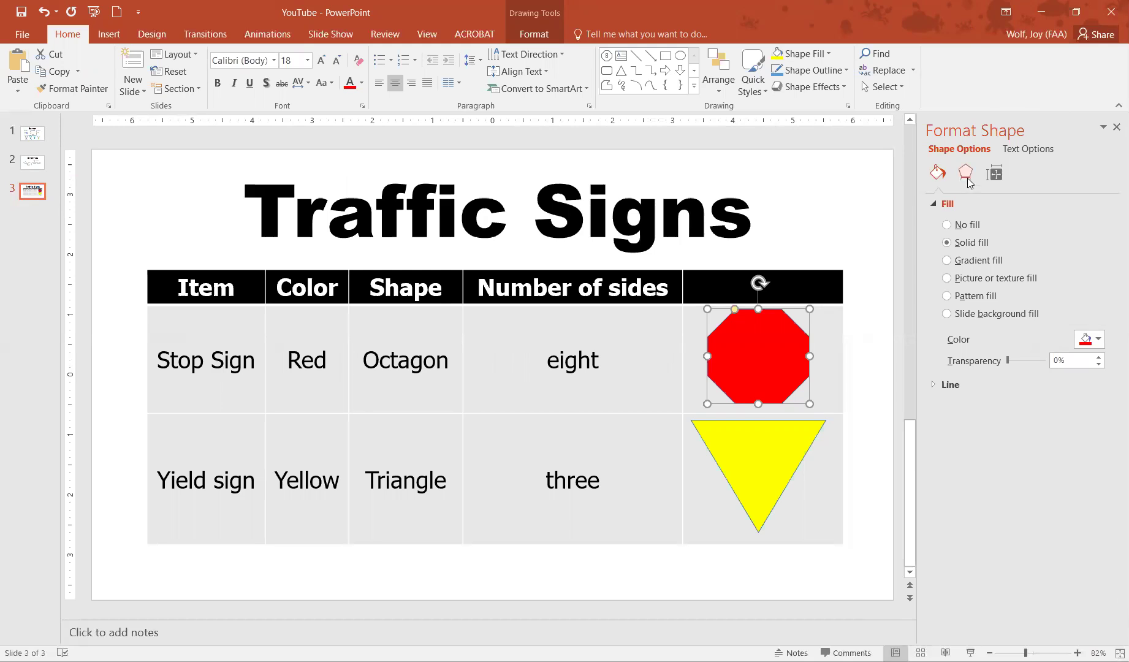
pyautogui.click(1003, 175)
pyautogui.click(1032, 148)
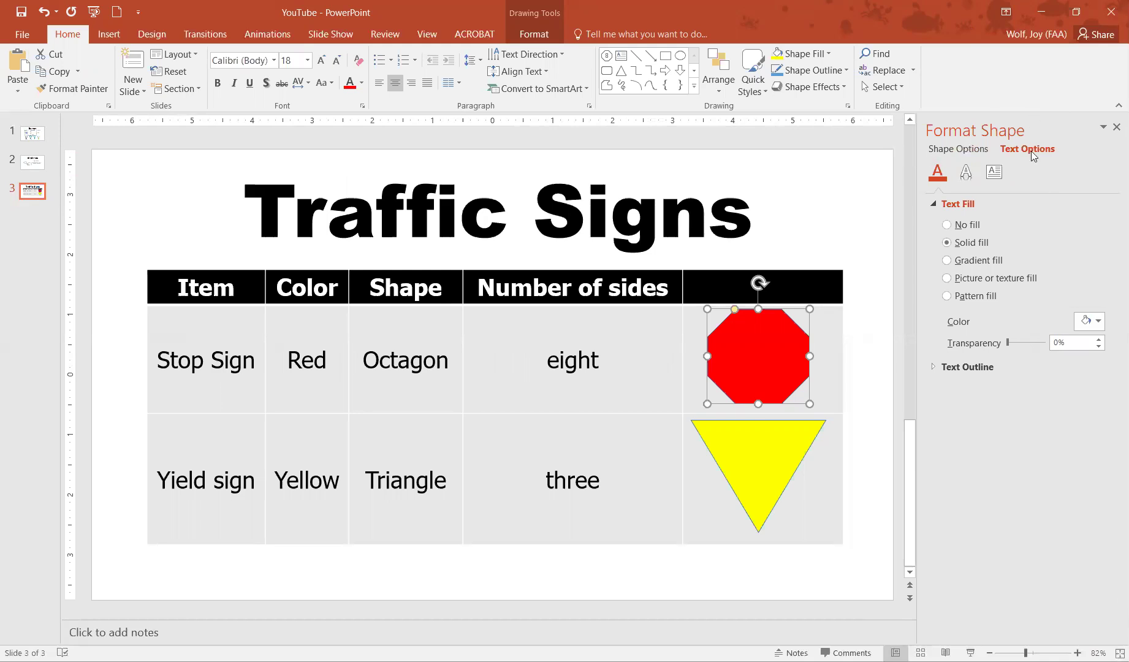
pyautogui.click(956, 149)
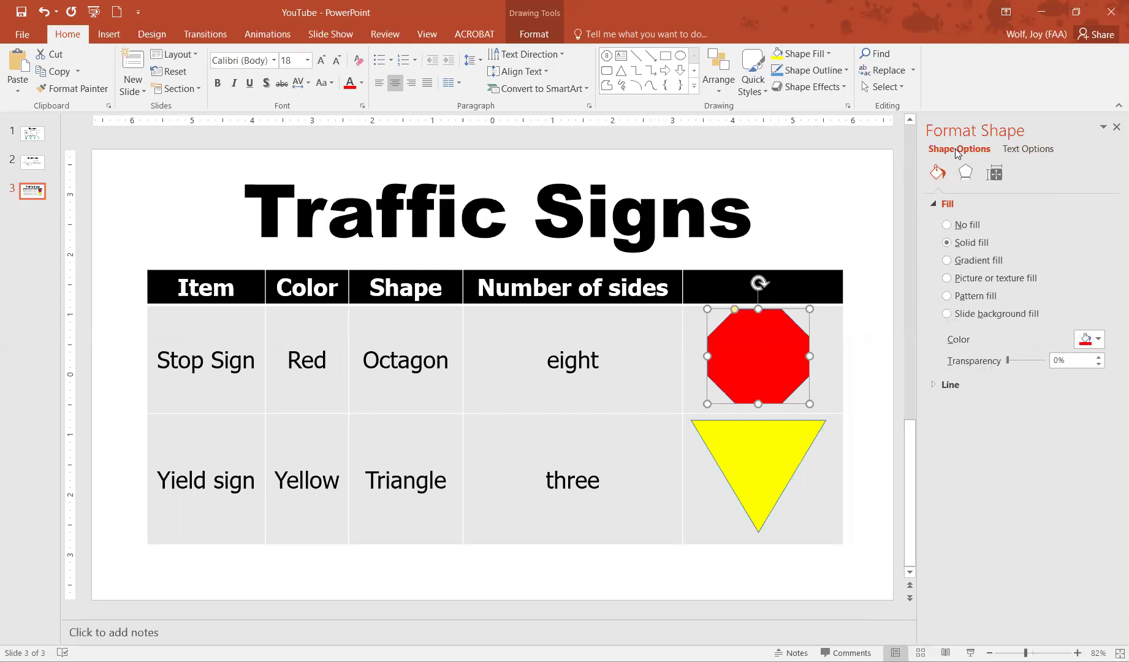
pyautogui.click(996, 179)
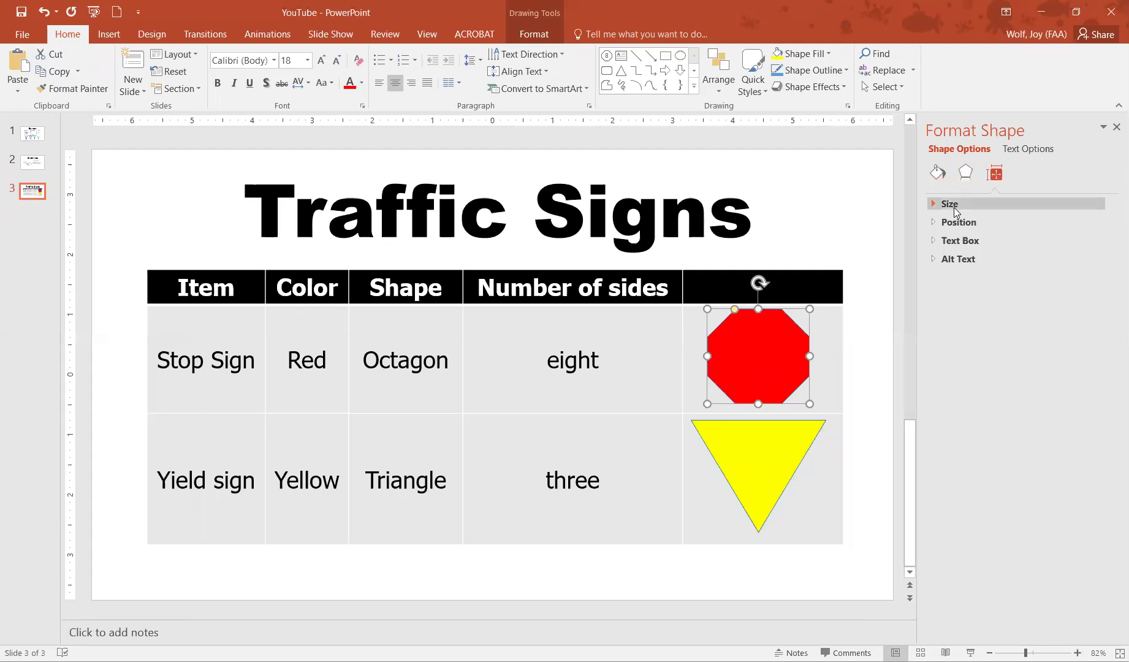
# Enter 'Red Octagon' as the octagon's alt text description.
pyautogui.click(934, 257)
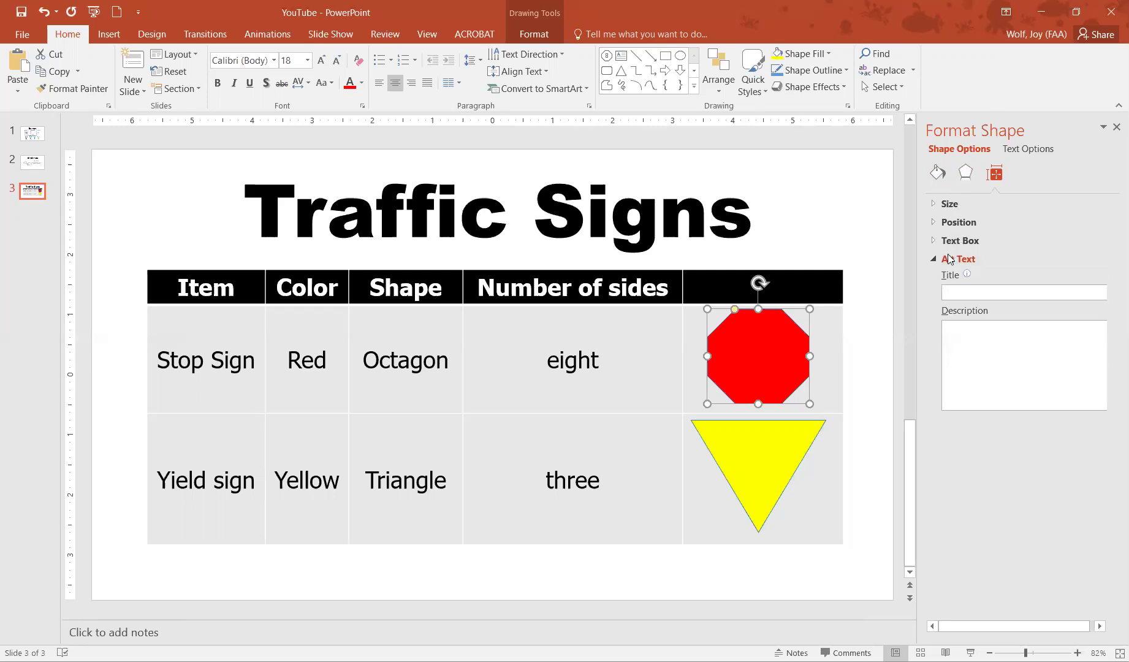
pyautogui.click(958, 357)
pyautogui.click(960, 339)
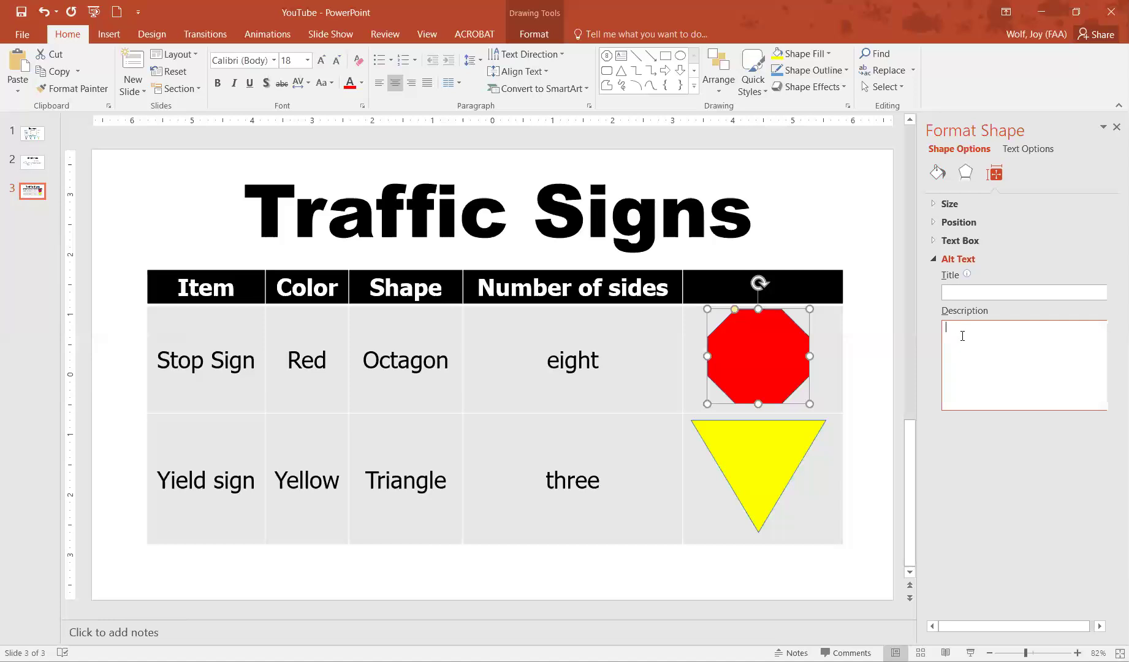
pyautogui.write('Red ')
pyautogui.write('Octagon')
# Enter 'Yellow triangle' as the triangle's alt text description and check the octagon's entry.
pyautogui.click(798, 429)
pyautogui.click(1009, 344)
pyautogui.write('Yellow triantl')
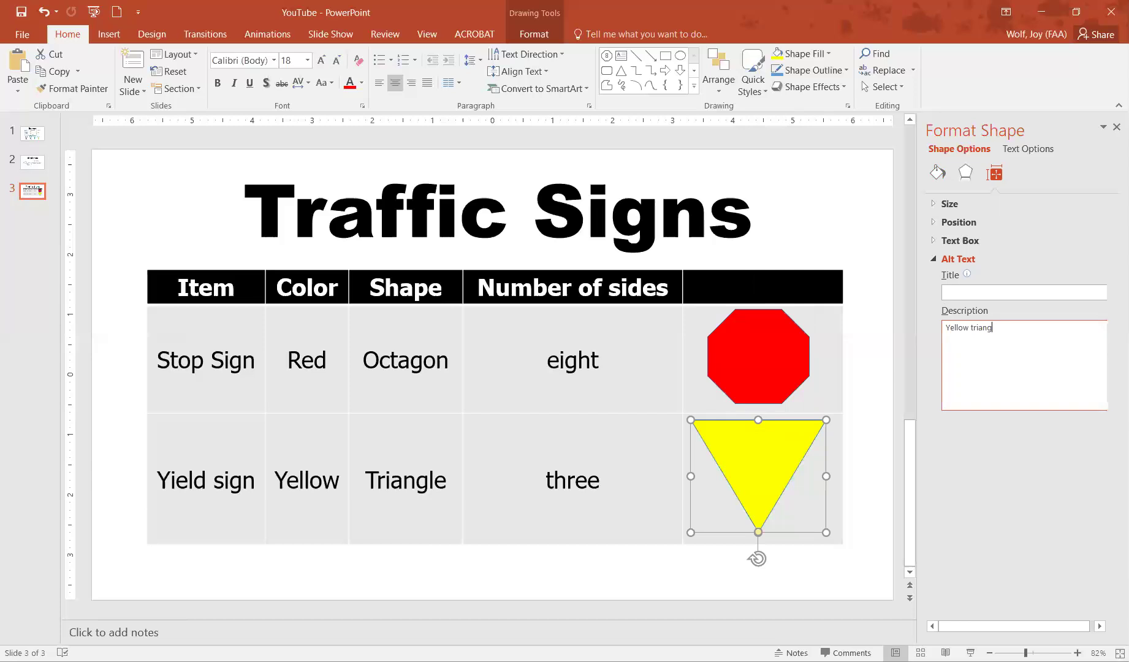
pyautogui.write('e')
pyautogui.click(1026, 294)
pyautogui.click(743, 360)
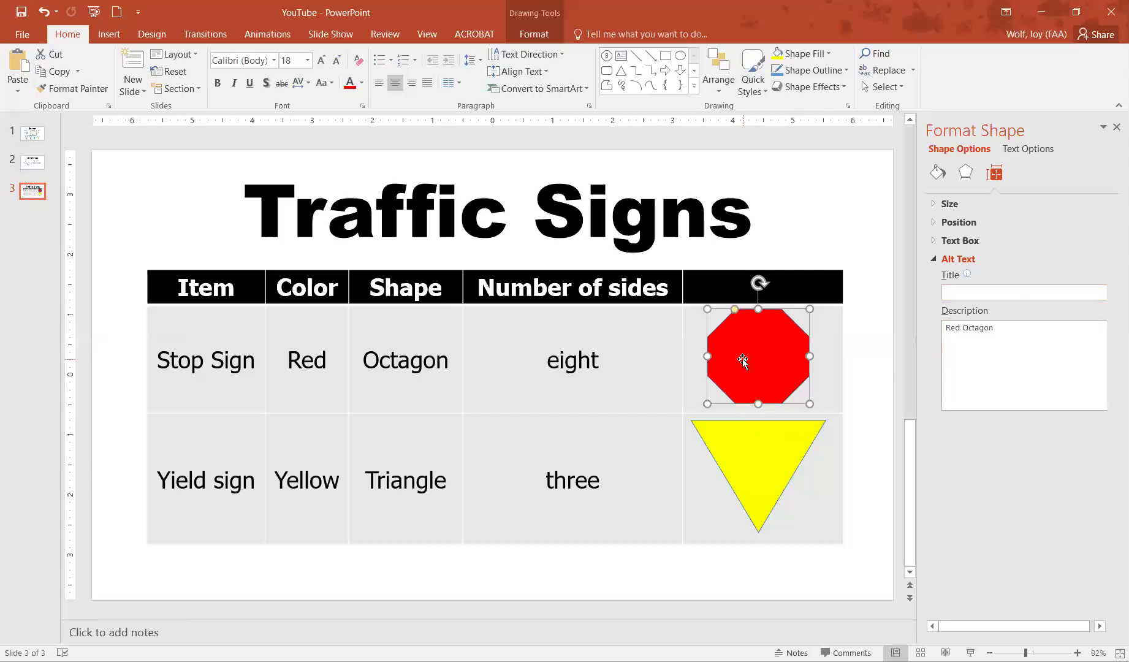
pyautogui.click(751, 443)
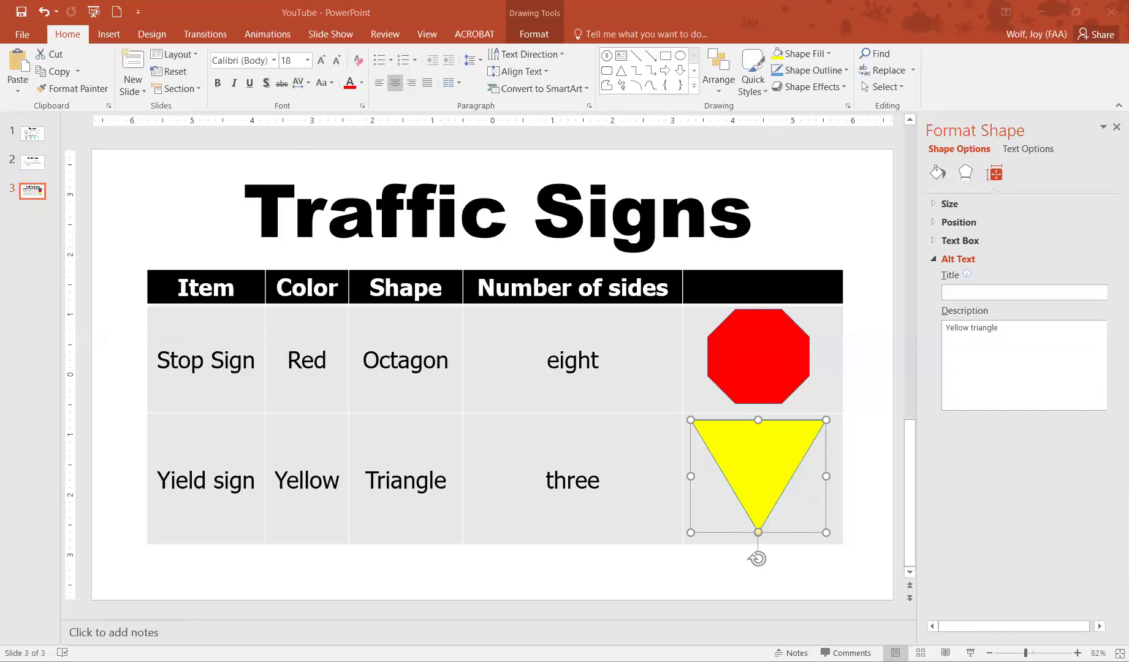
# Close the Format Shape pane to show the full Traffic Signs slide again.
pyautogui.click(1116, 127)
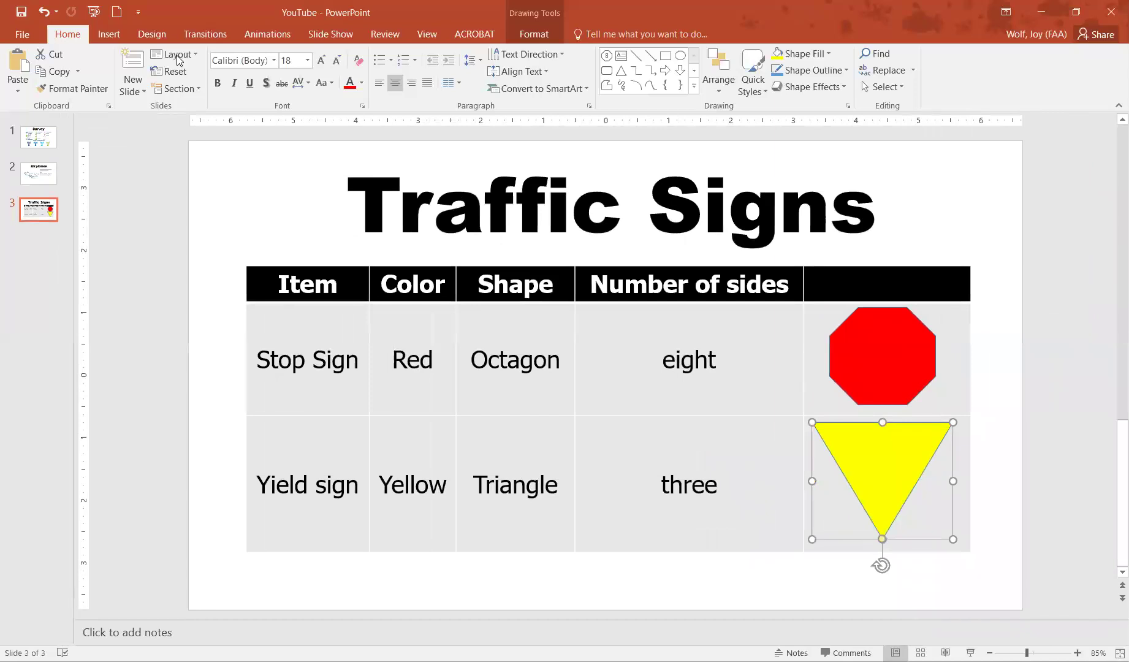